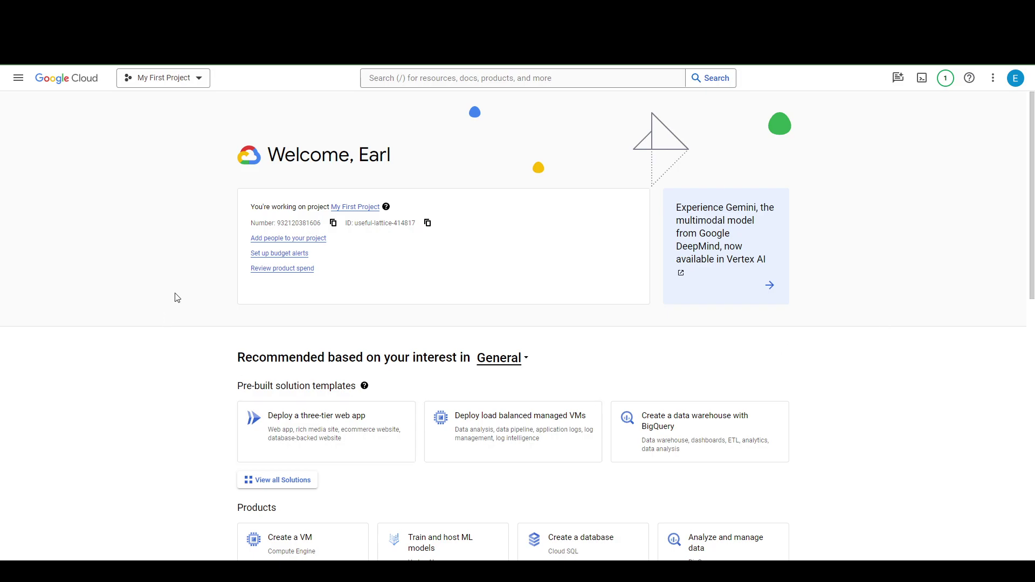
- Check the project list without switching, then go to APIs & Services Credentials for My First Project
{"action": "left_click", "coordinate": [193, 84]}
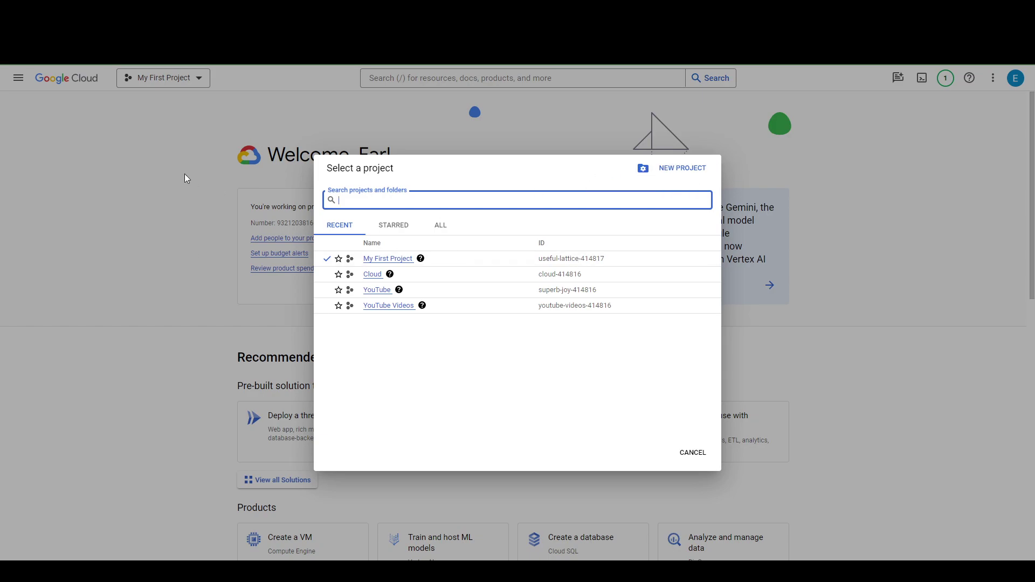
{"action": "left_click", "coordinate": [160, 280]}
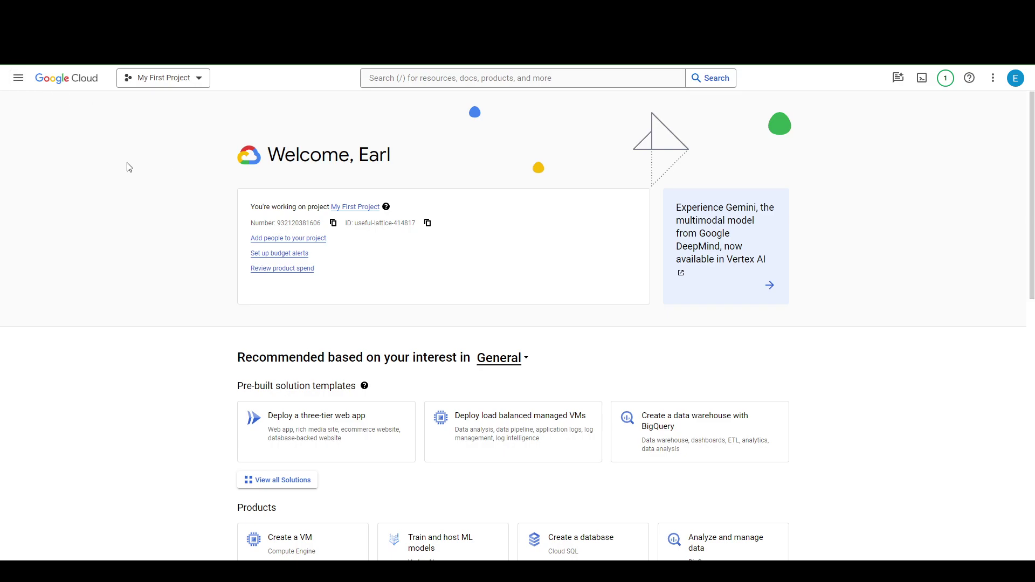
{"action": "left_click", "coordinate": [197, 81]}
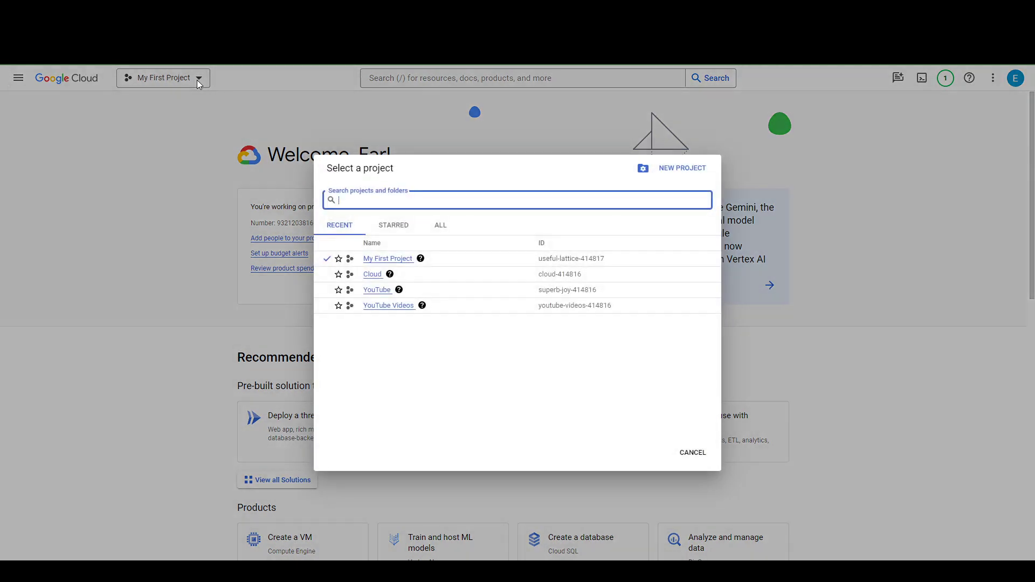
{"action": "left_click", "coordinate": [206, 145]}
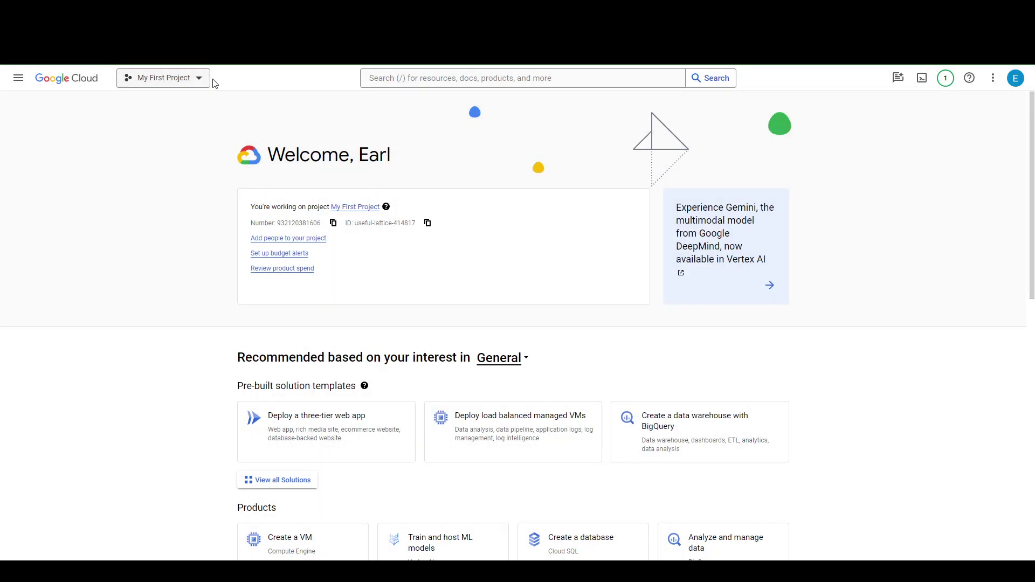
{"action": "left_click", "coordinate": [20, 83]}
{"action": "mouse_move", "coordinate": [63, 189]}
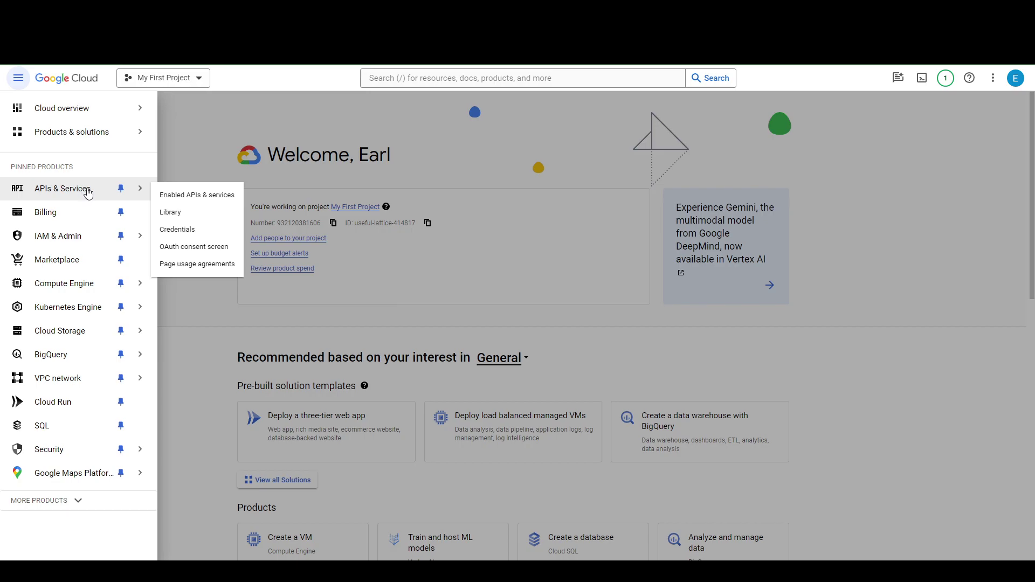
{"action": "left_click", "coordinate": [178, 230]}
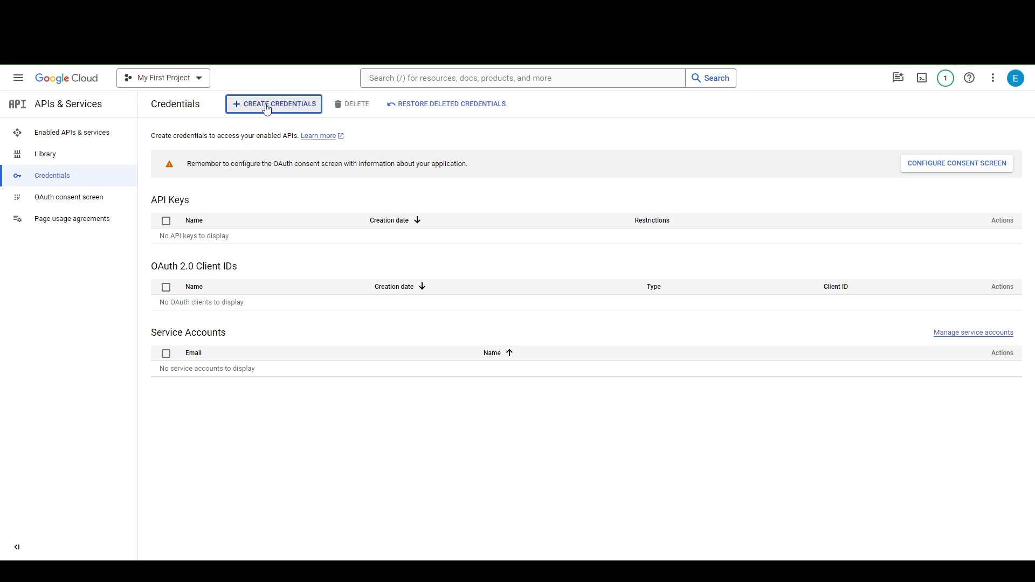
- Create a new API key, API key 1, from the Create Credentials menu
{"action": "left_click", "coordinate": [266, 109]}
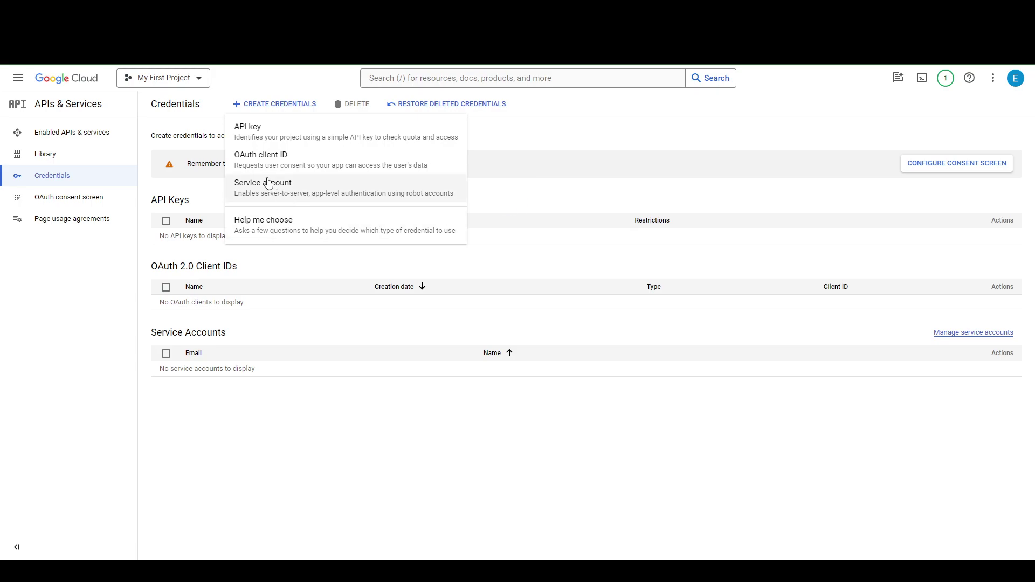
{"action": "left_click", "coordinate": [264, 134]}
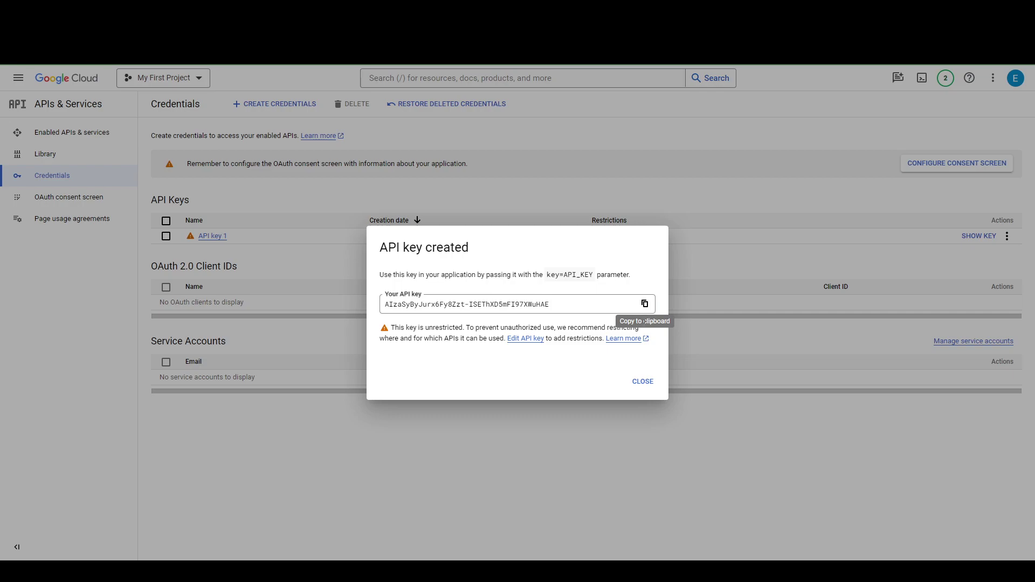
- Dismiss the API key 1 creation confirmation dialog
{"action": "left_click", "coordinate": [641, 383]}
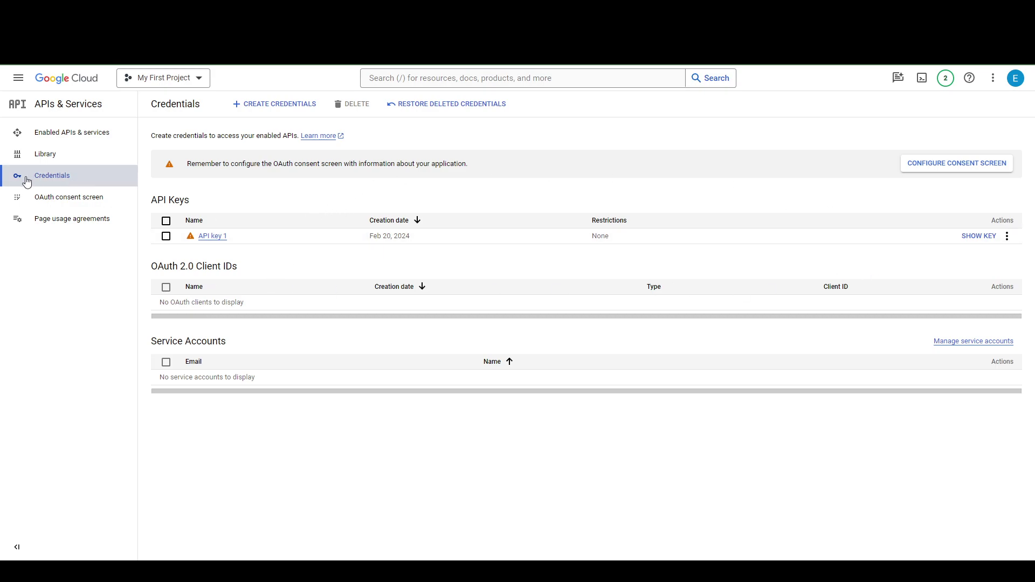
- Reveal API key 1's value from its row and copy it to the clipboard
{"action": "left_click", "coordinate": [980, 237]}
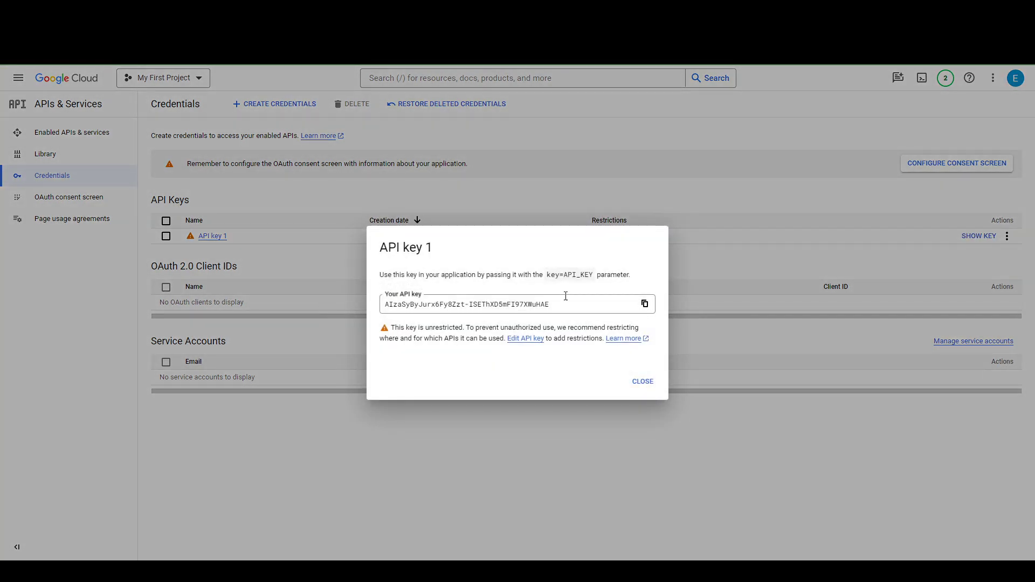
{"action": "left_click", "coordinate": [645, 304]}
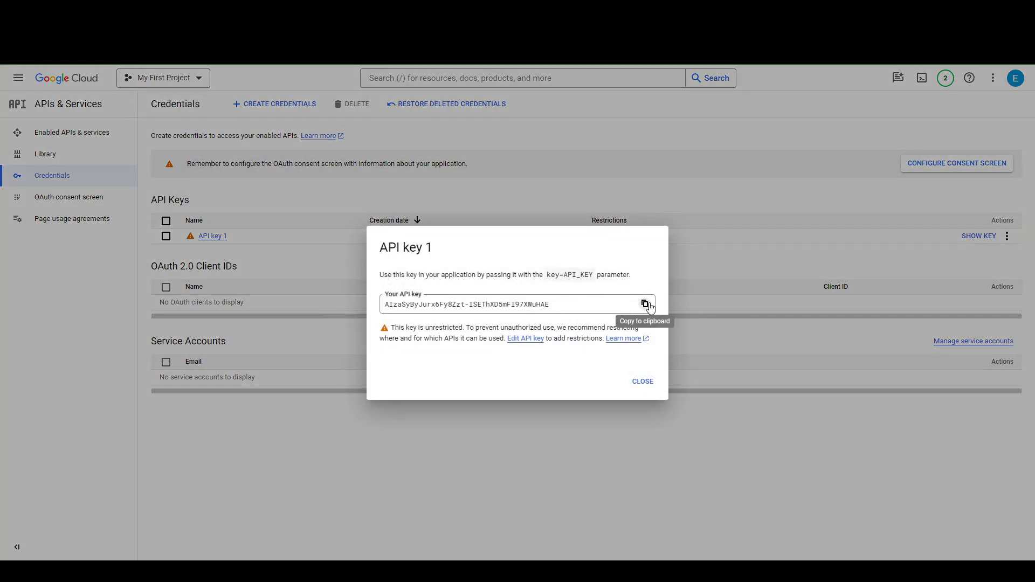